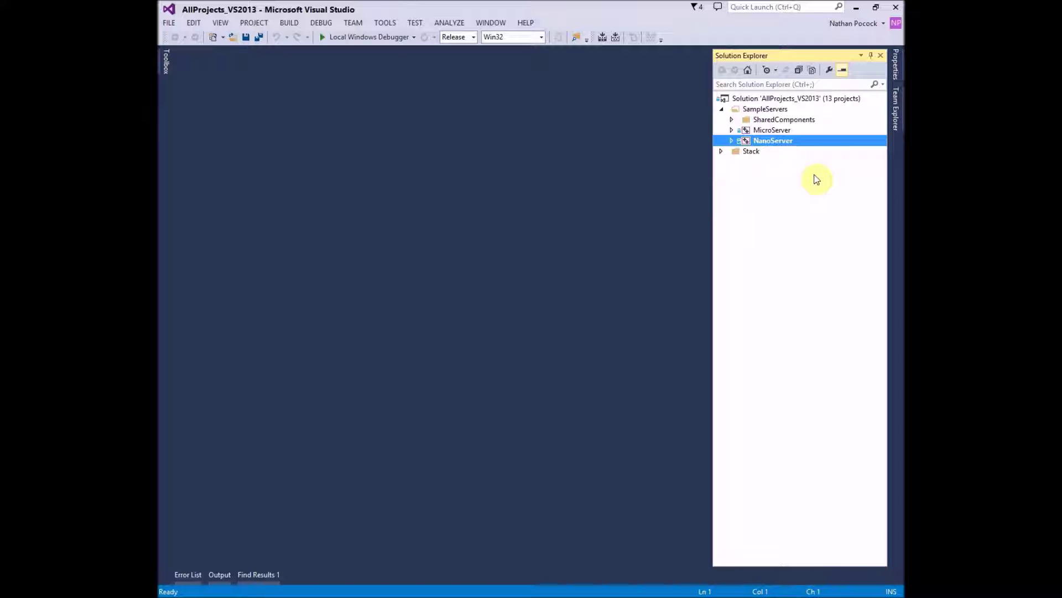
# - Make NanoServer the startup project and launch it without rebuilding, moving its console window aside
pyautogui.rightClick(788, 143)
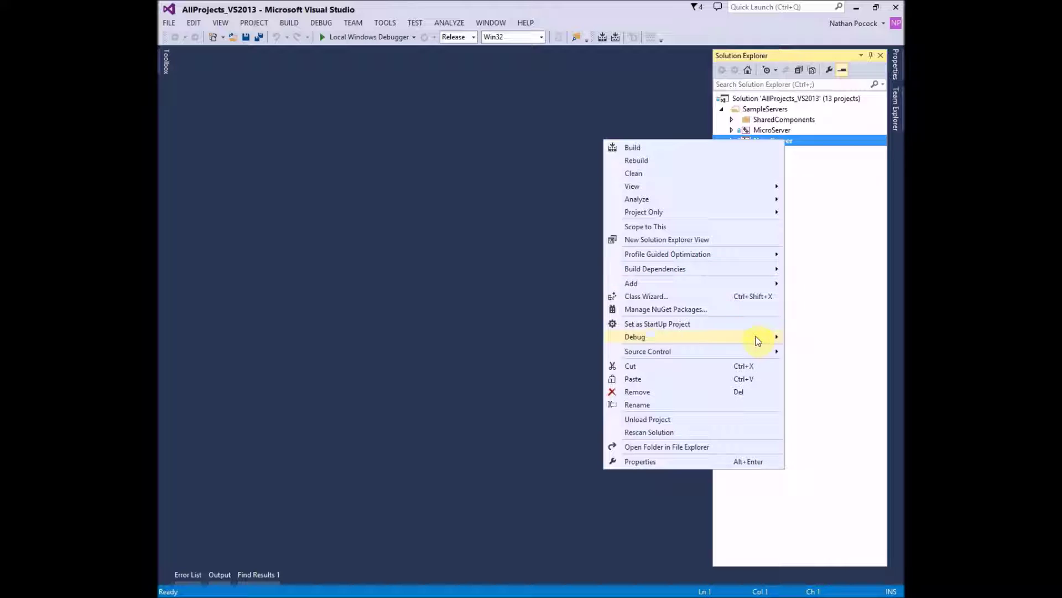
pyautogui.click(756, 325)
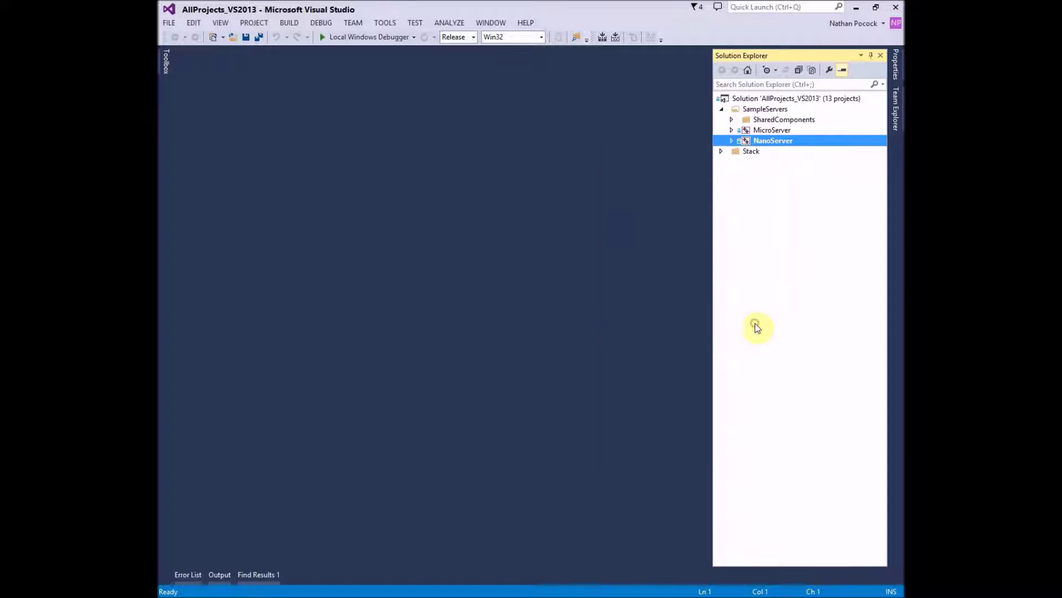
pyautogui.press('F5')
pyautogui.click(528, 362)
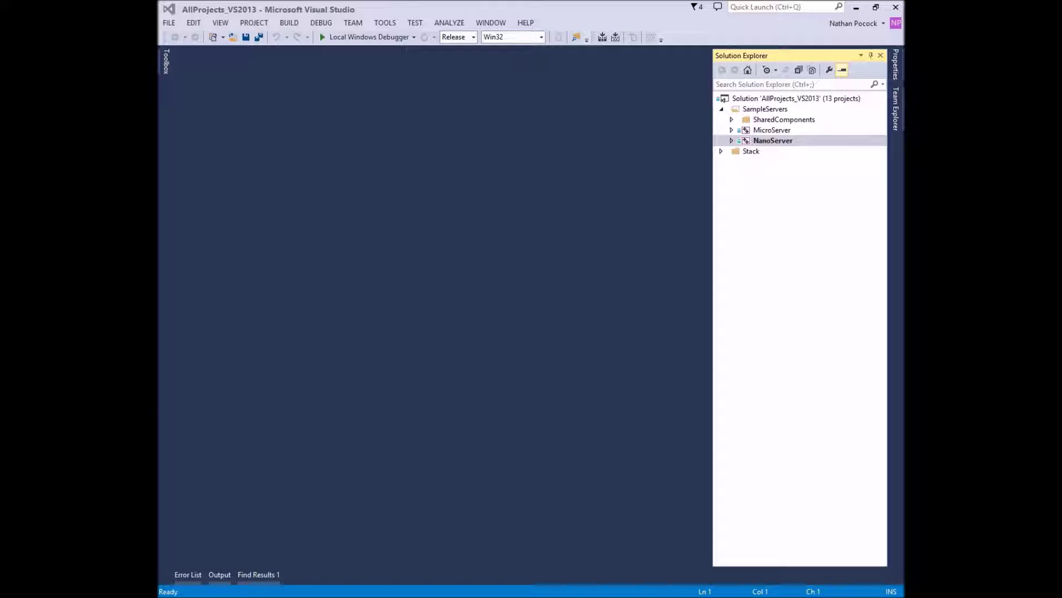
pyautogui.moveTo(358, 133); pyautogui.dragTo(682, 156)
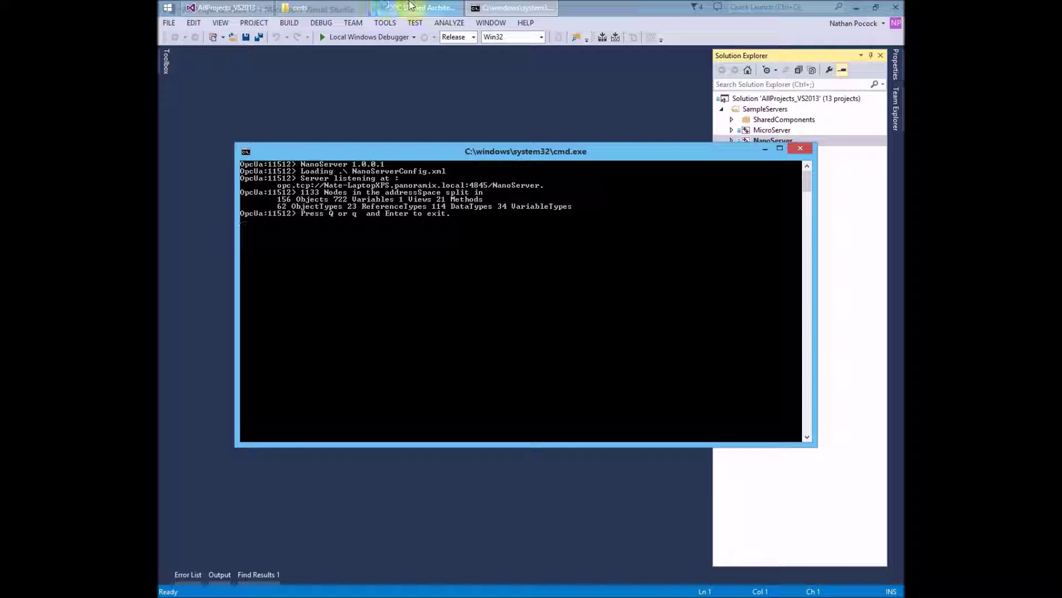
# - Import the NanoServerCTT.ctt.xml settings file from UA_ANSIC_SampleApplications\Resources into the project settings
pyautogui.click(411, 9)
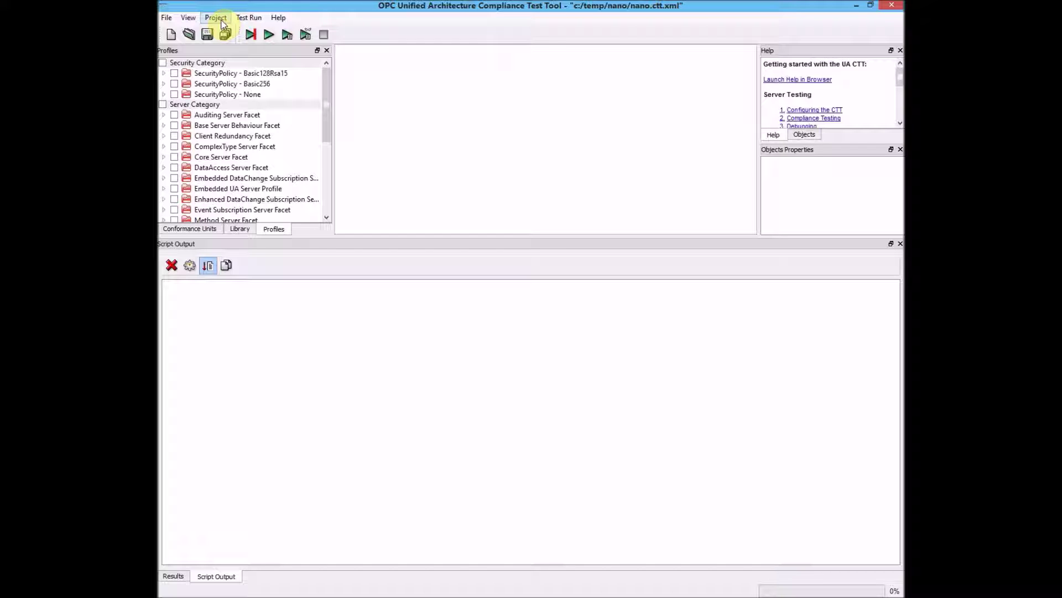
pyautogui.click(216, 19)
pyautogui.click(224, 30)
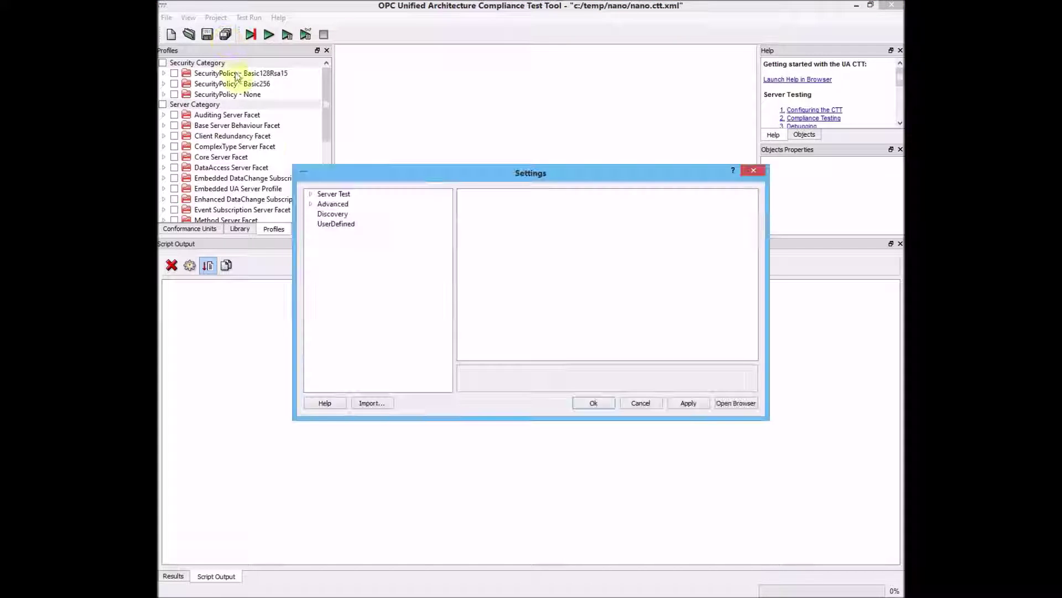
pyautogui.click(375, 403)
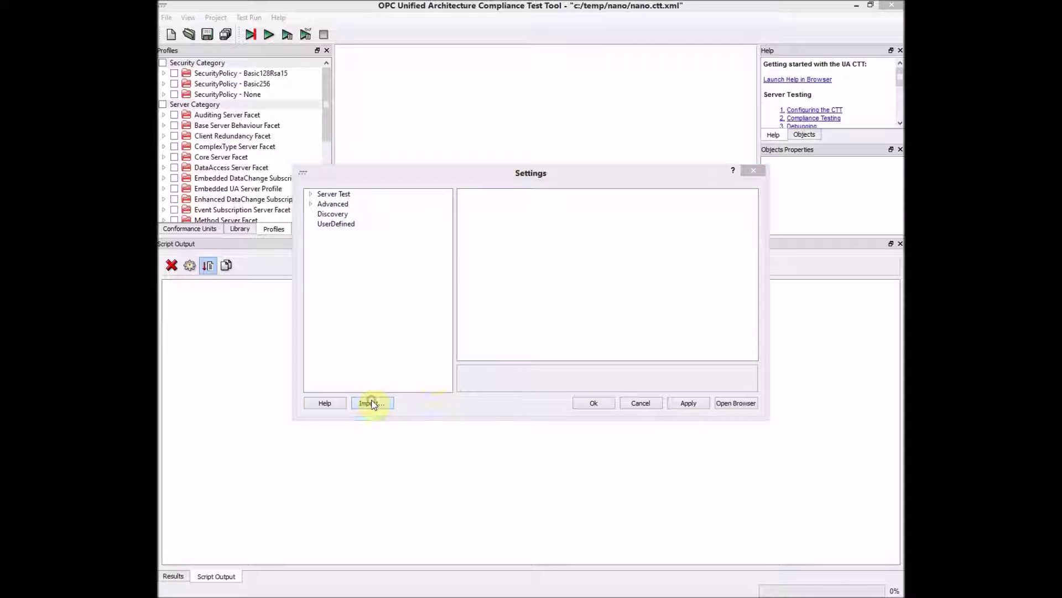
pyautogui.click(577, 215)
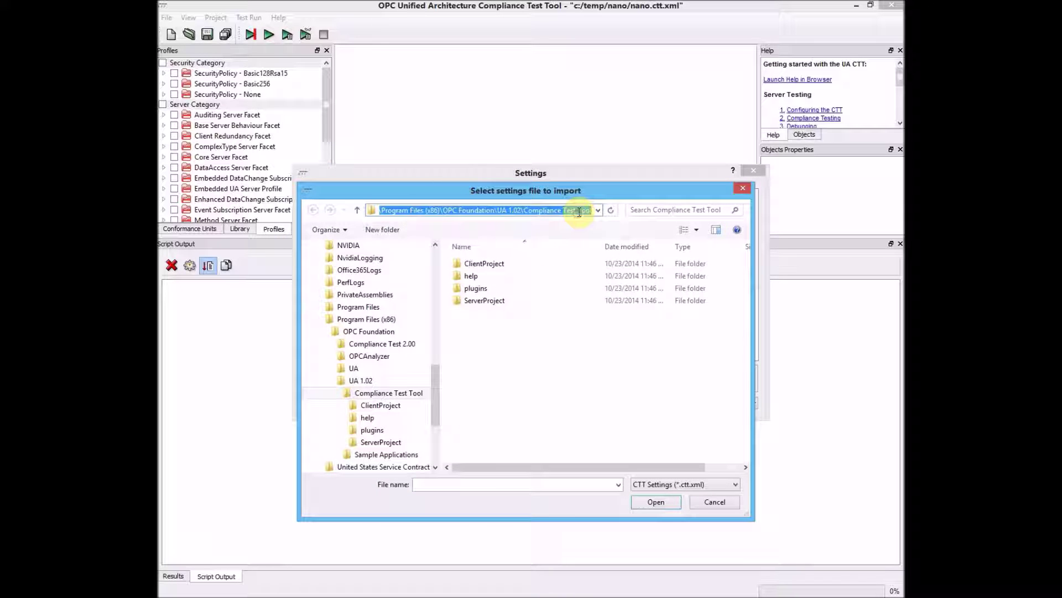
pyautogui.hotkey('ctrl', 'v')
pyautogui.press('Return')
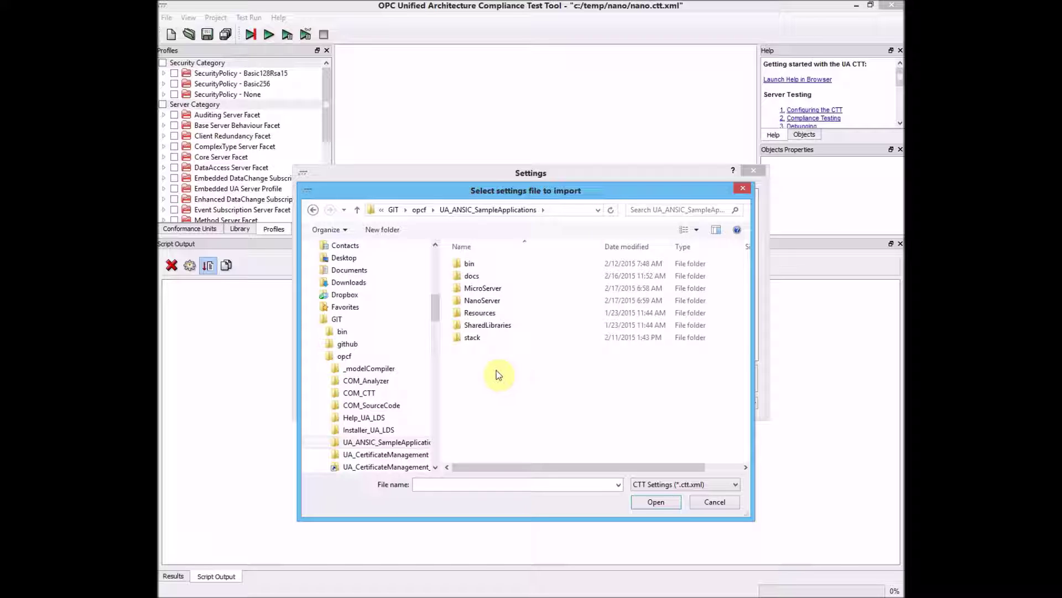
pyautogui.doubleClick(500, 315)
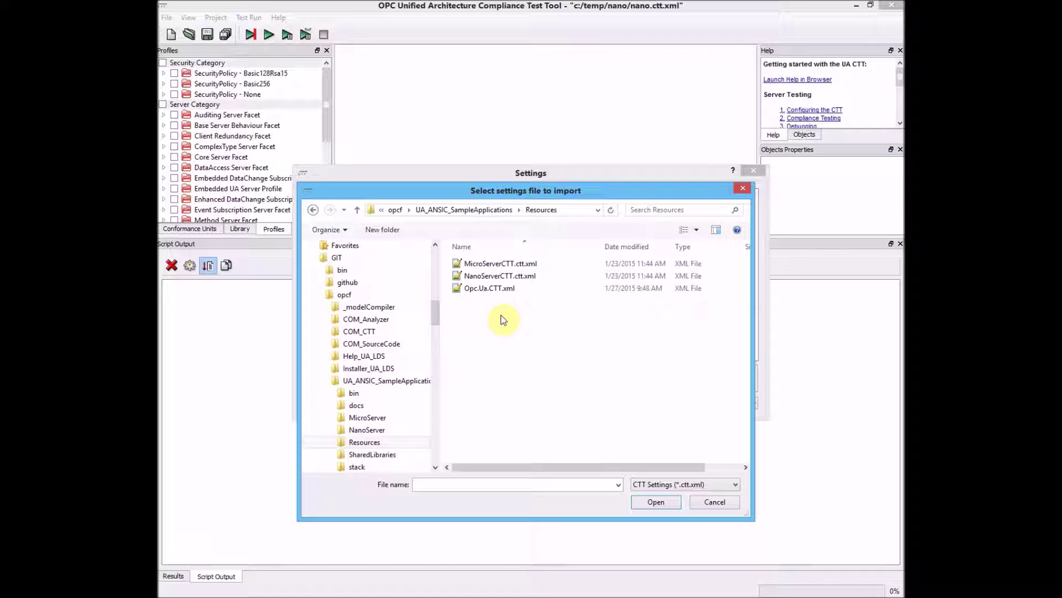
pyautogui.click(514, 276)
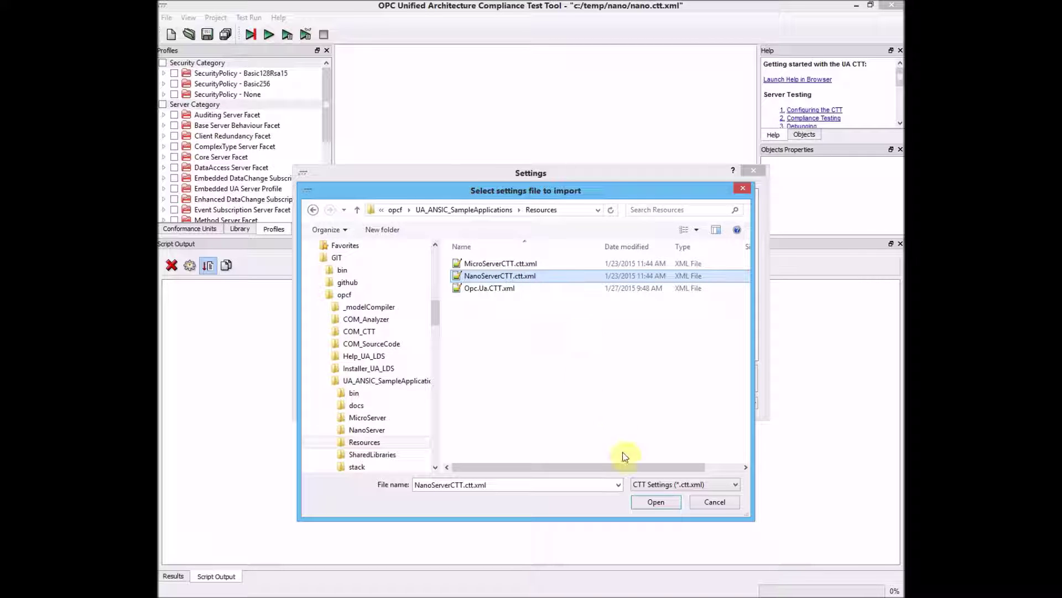
pyautogui.click(647, 504)
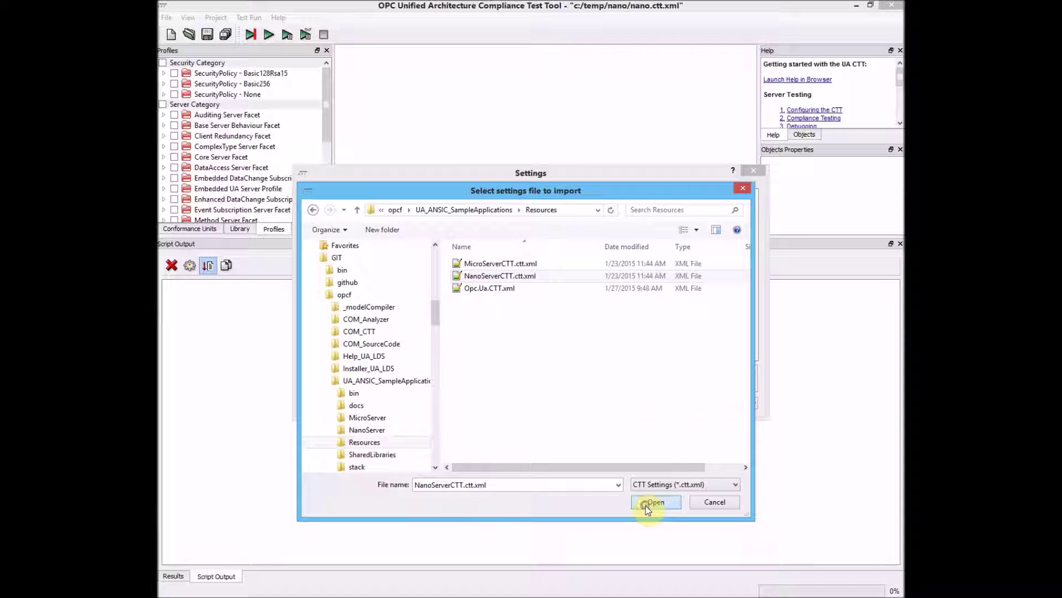
# - Review the Server Test > NodeIds > Static > Scalar assignments and accept the imported settings
pyautogui.click(342, 194)
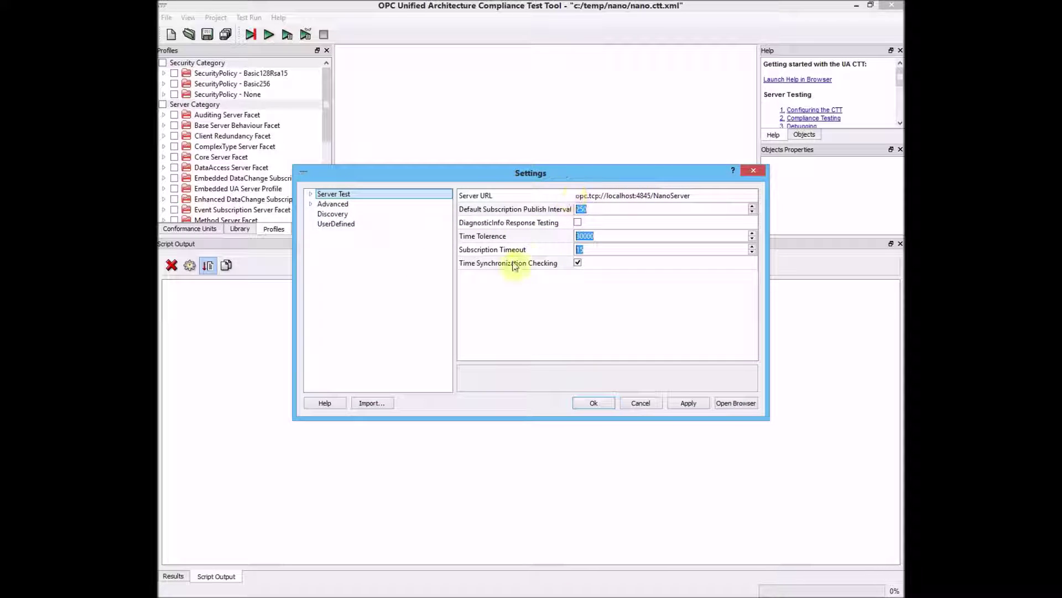
pyautogui.click(310, 193)
pyautogui.click(322, 233)
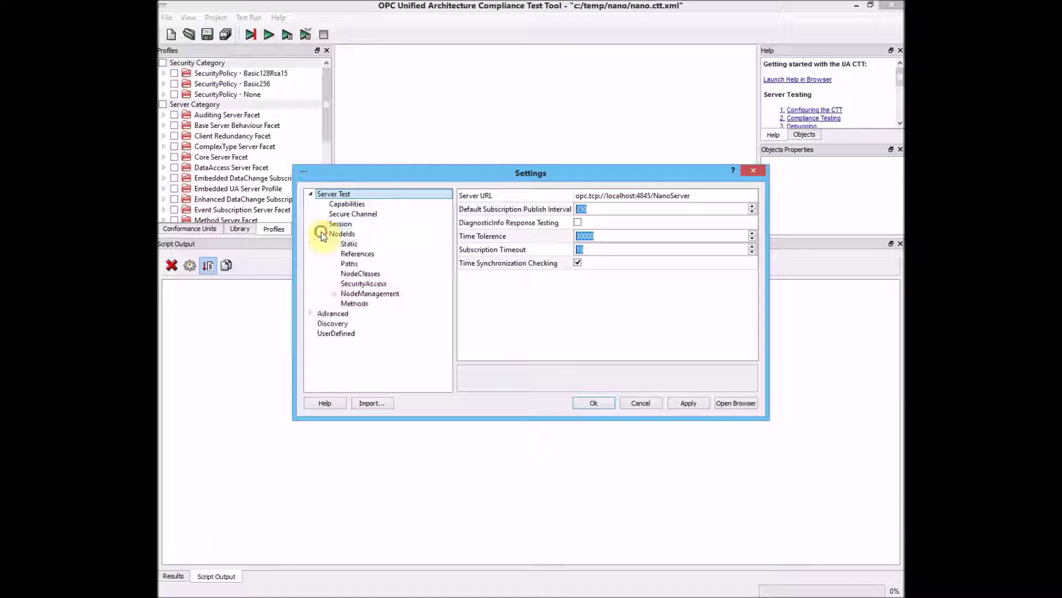
pyautogui.click(335, 243)
pyautogui.click(347, 254)
pyautogui.click(373, 263)
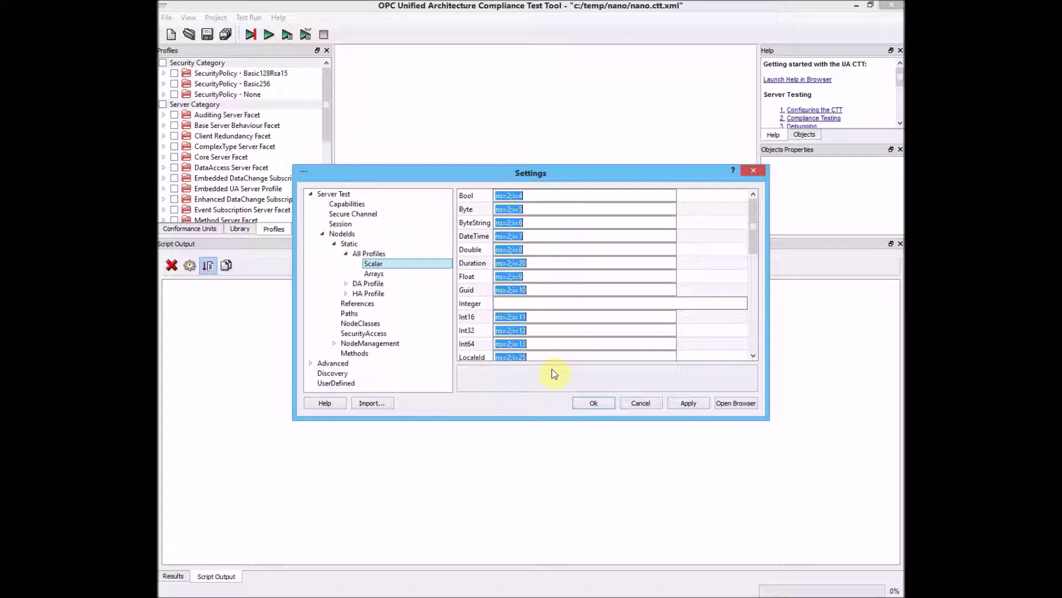
pyautogui.click(593, 402)
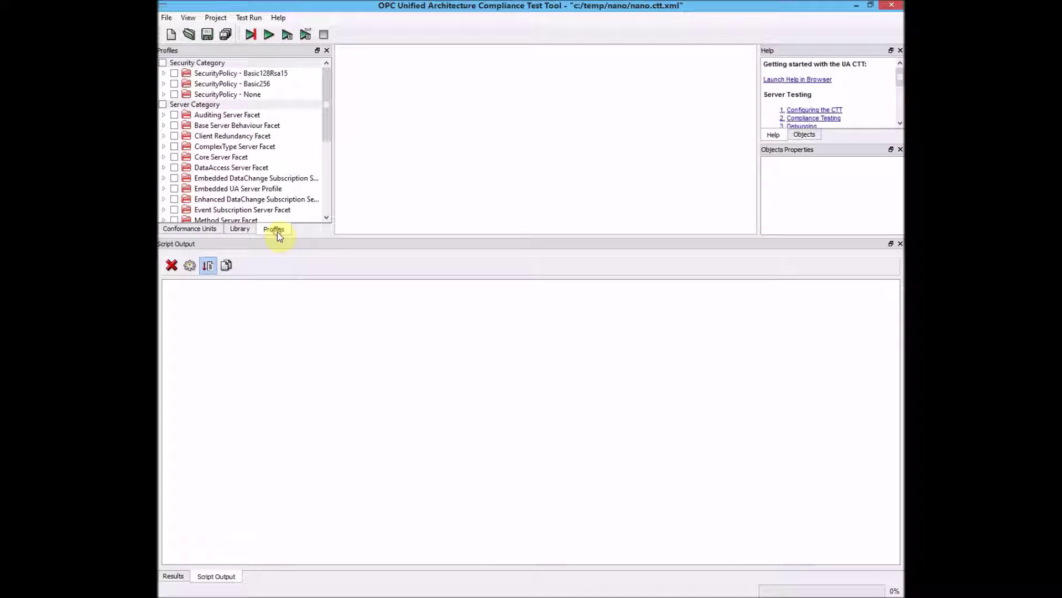
# - Select the Nano Embedded Device Server Profile and expand Attribute Services in its conformance units
pyautogui.moveTo(328, 135); pyautogui.dragTo(316, 176)
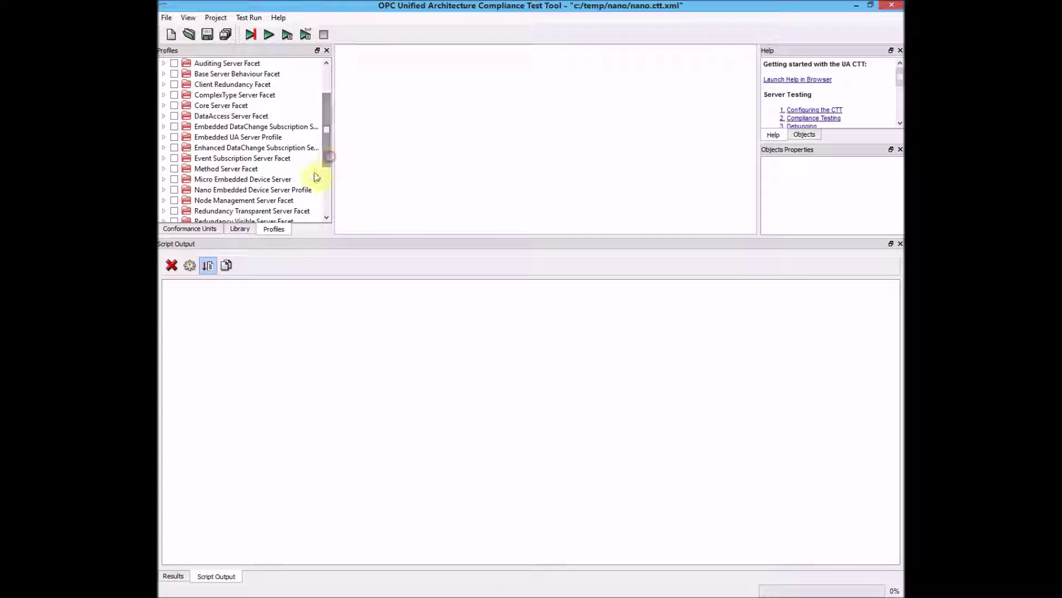
pyautogui.click(175, 191)
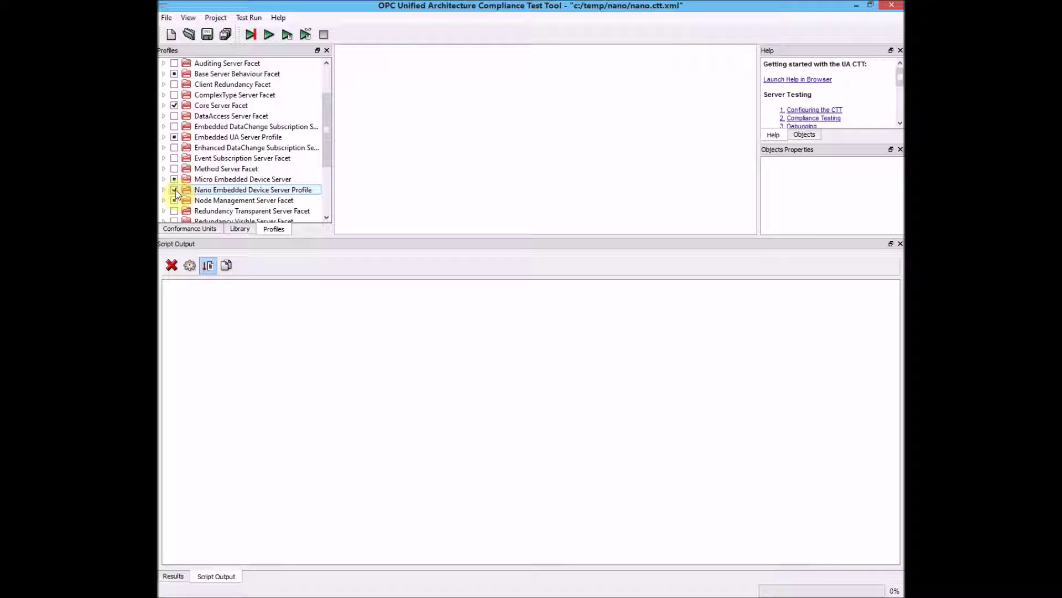
pyautogui.click(189, 228)
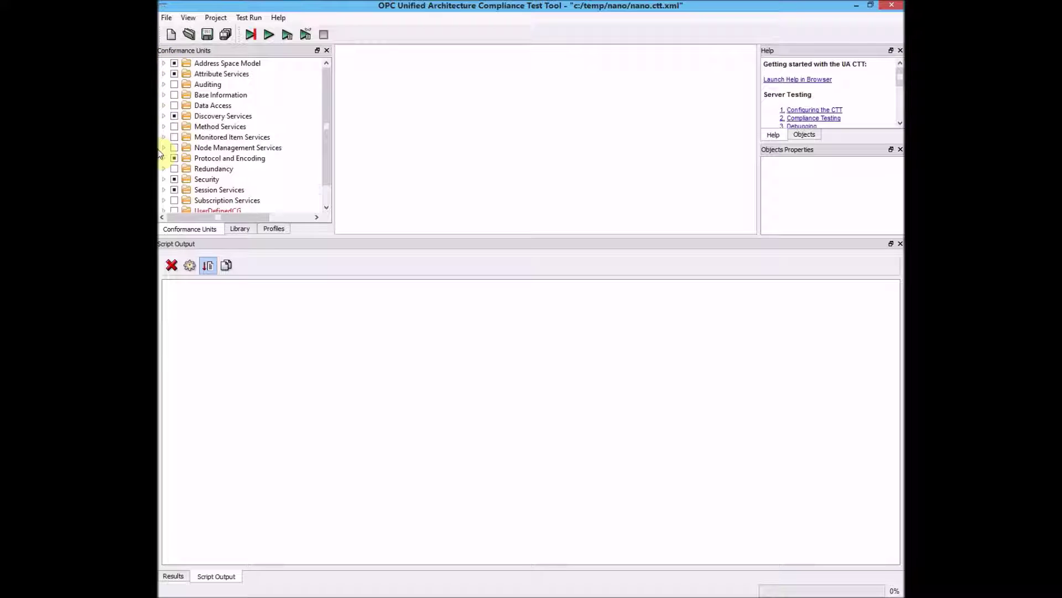
pyautogui.click(164, 73)
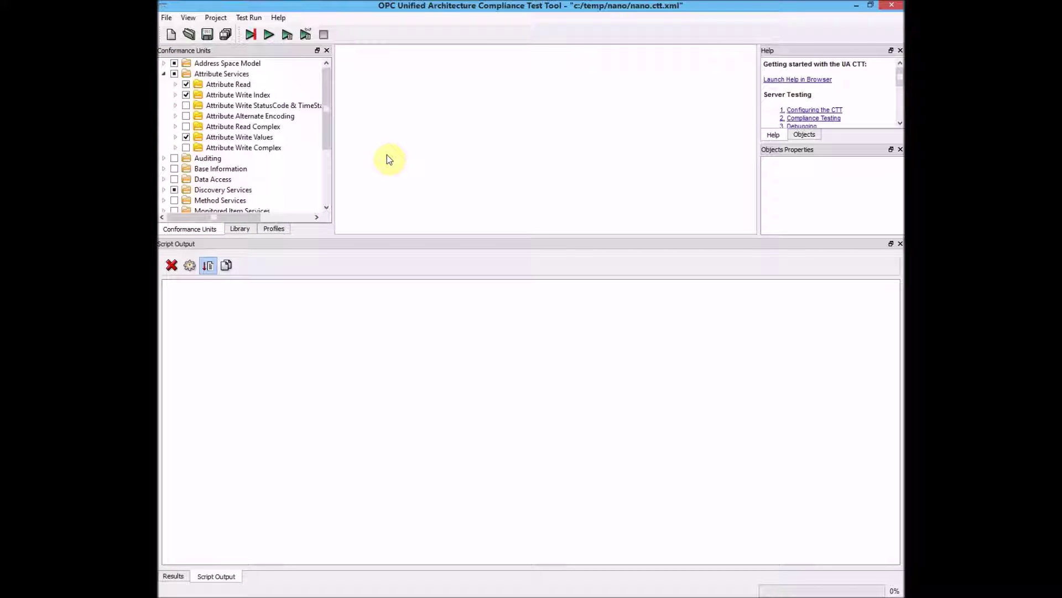
# - Start the compliance test run and expand the Debug Run1 results
pyautogui.click(269, 35)
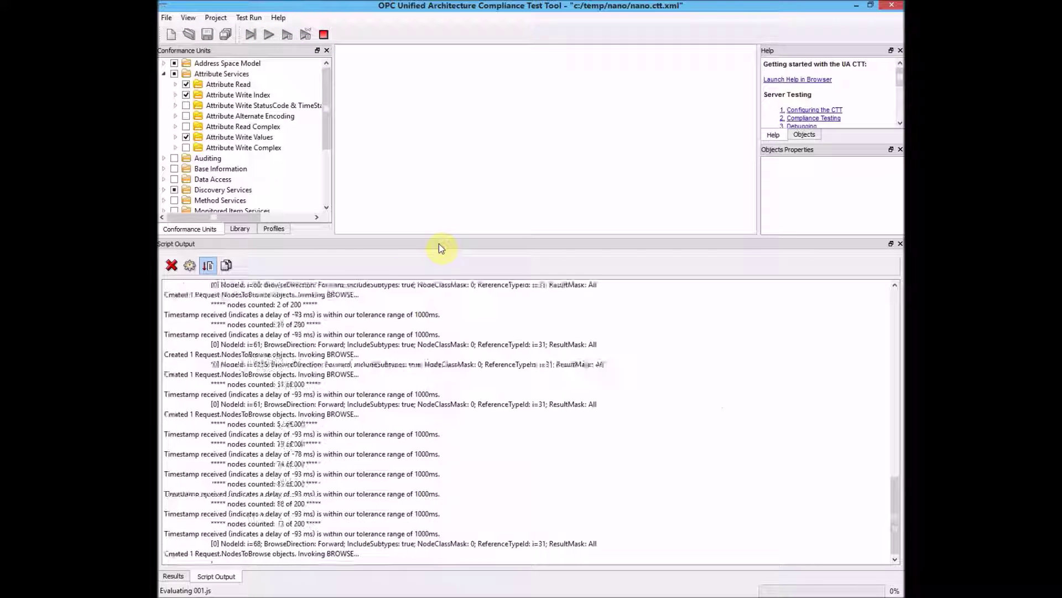
pyautogui.click(188, 577)
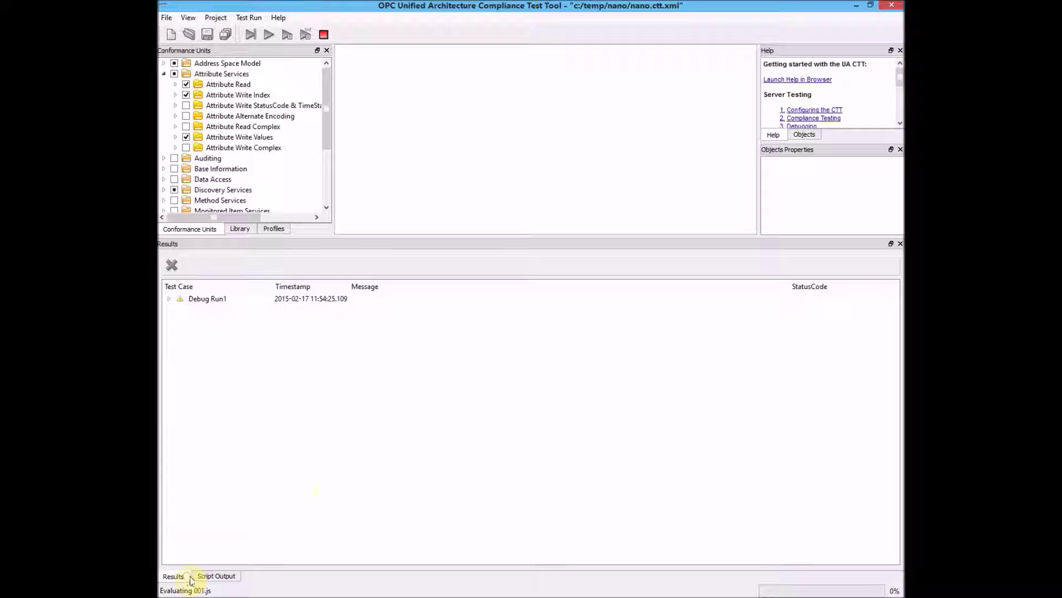
pyautogui.click(168, 299)
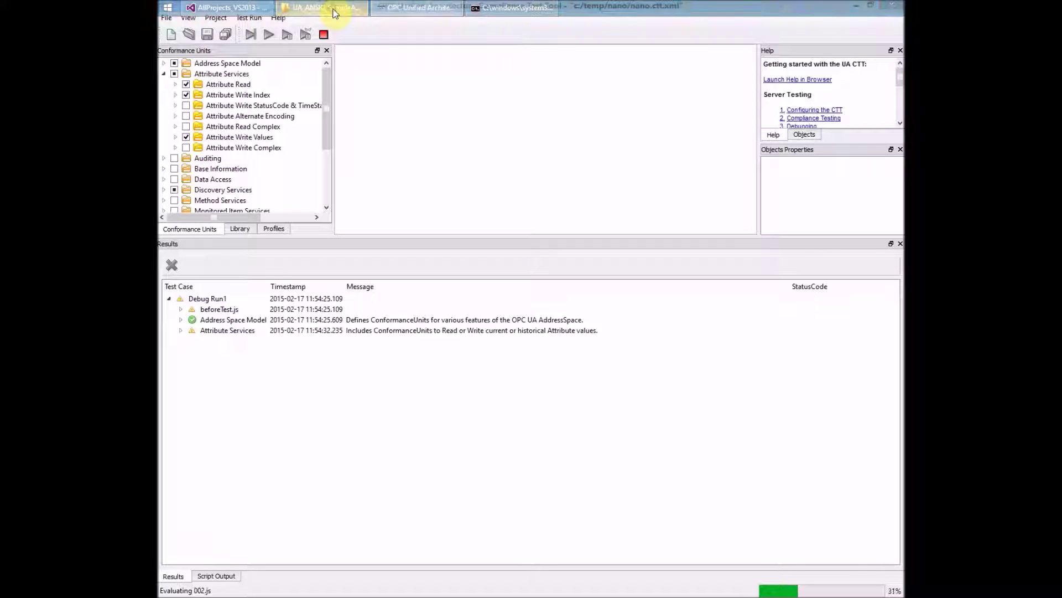
pyautogui.click(327, 7)
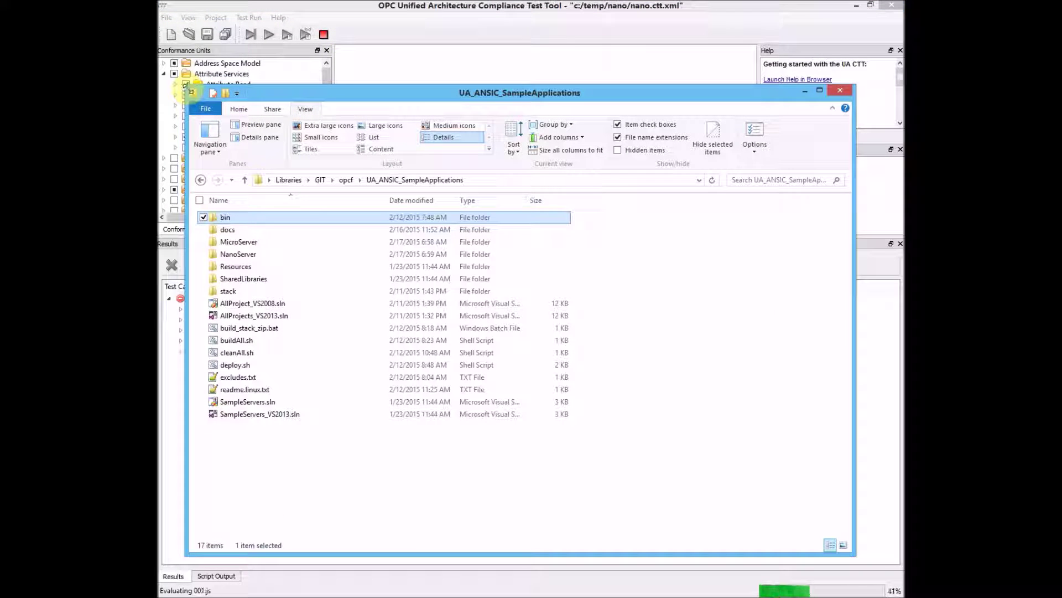
# - Navigate to bin\win32\vs2013\nano\release\CertificateStore\certs in File Explorer
pyautogui.moveTo(193, 91); pyautogui.dragTo(334, 134)
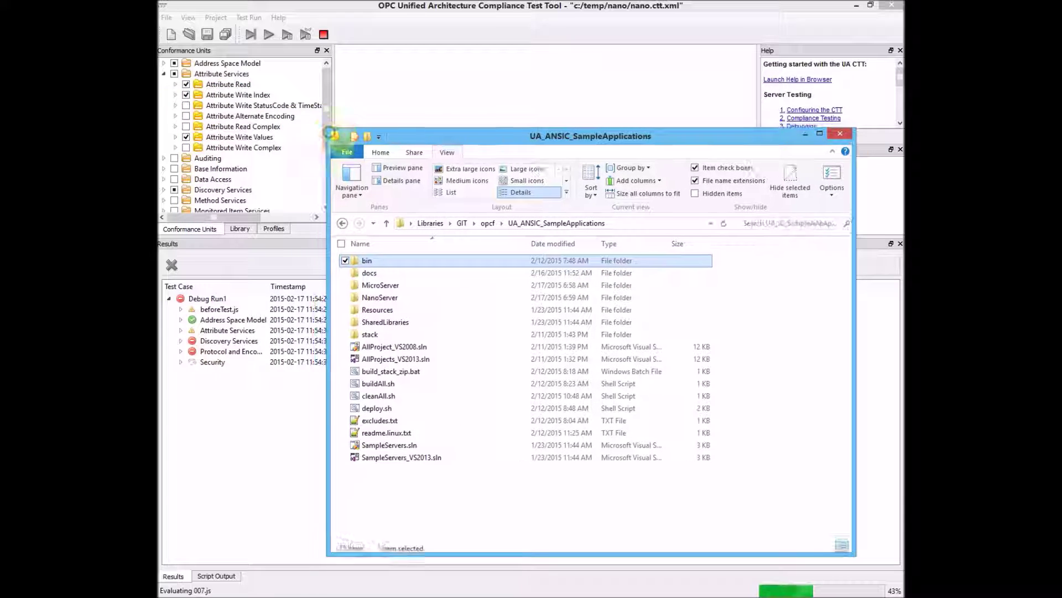
pyautogui.doubleClick(390, 260)
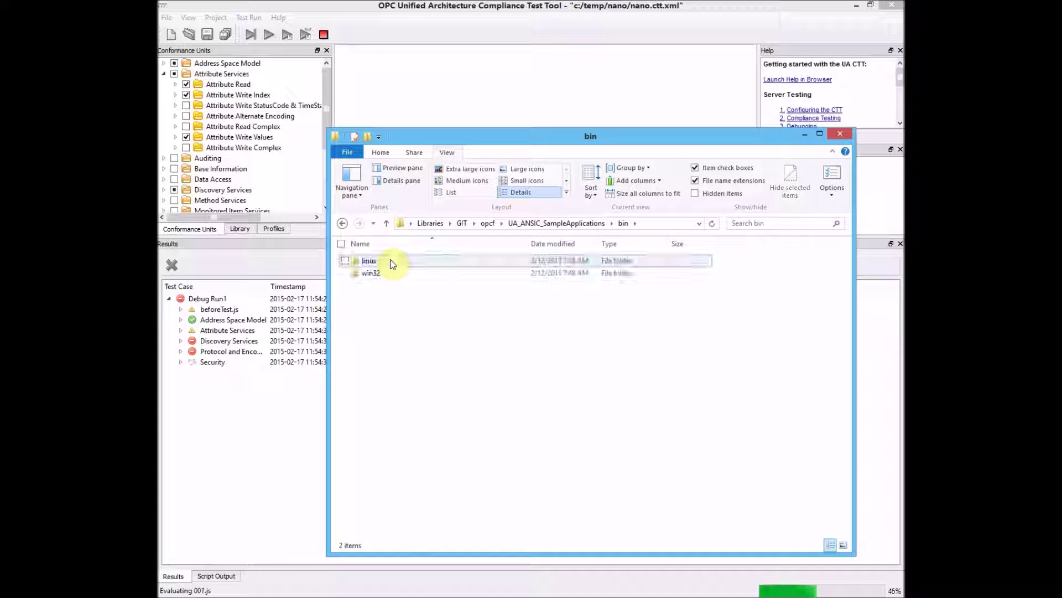
pyautogui.doubleClick(386, 276)
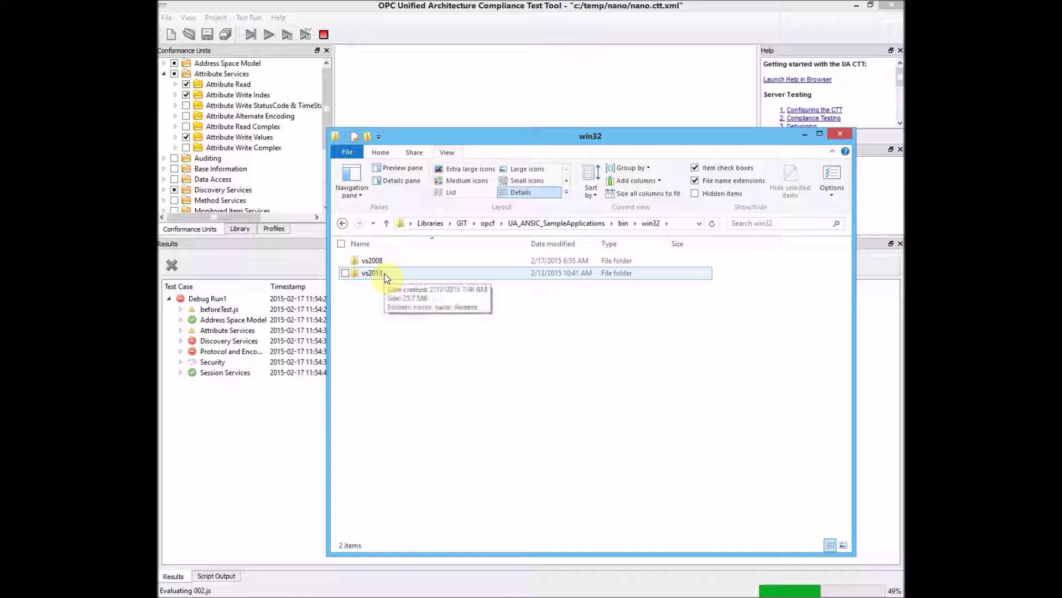
pyautogui.doubleClick(387, 275)
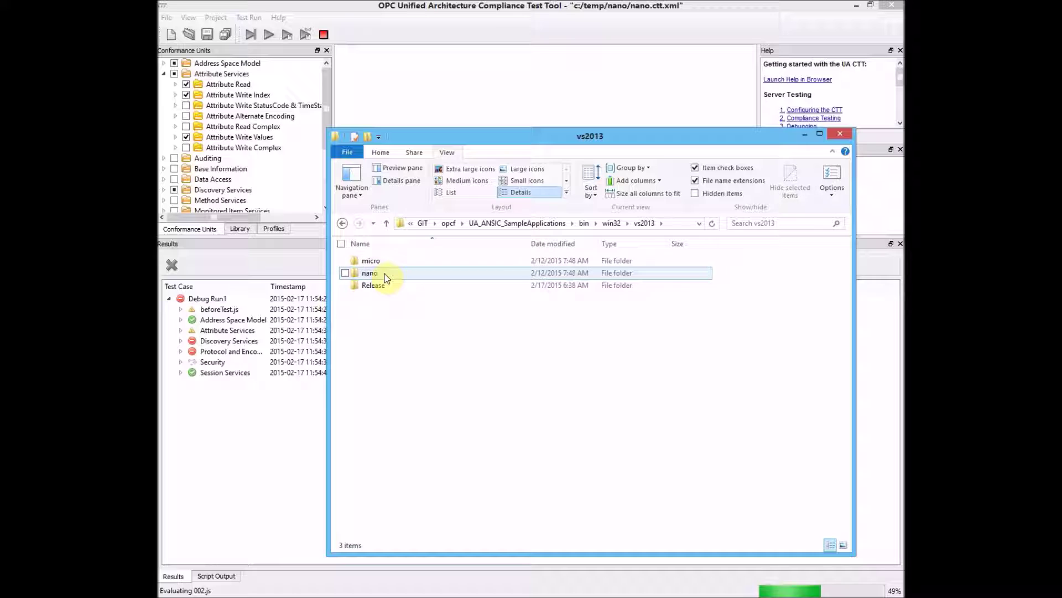
pyautogui.doubleClick(369, 274)
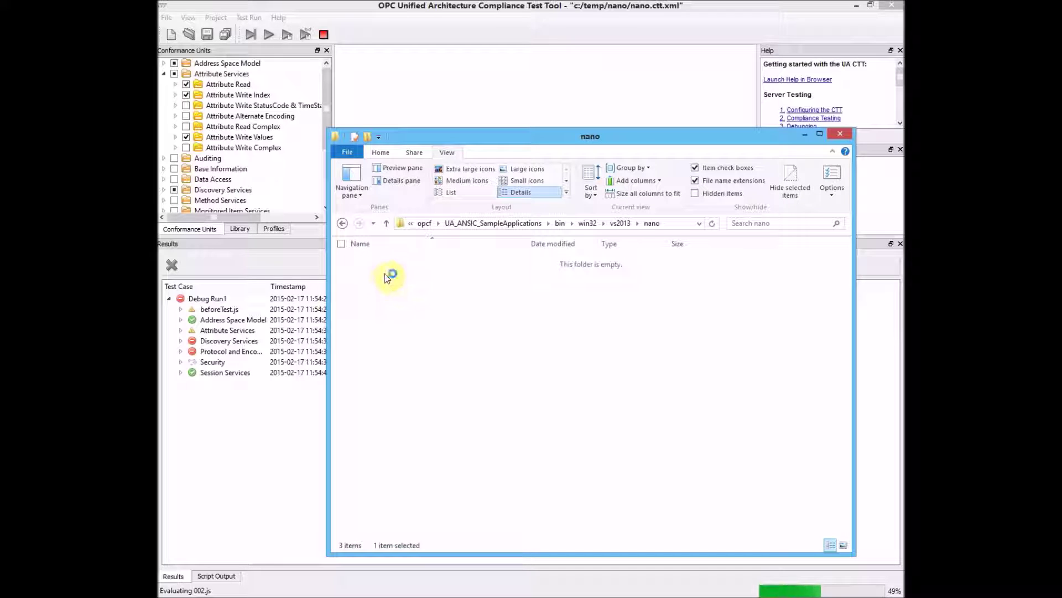
pyautogui.doubleClick(384, 264)
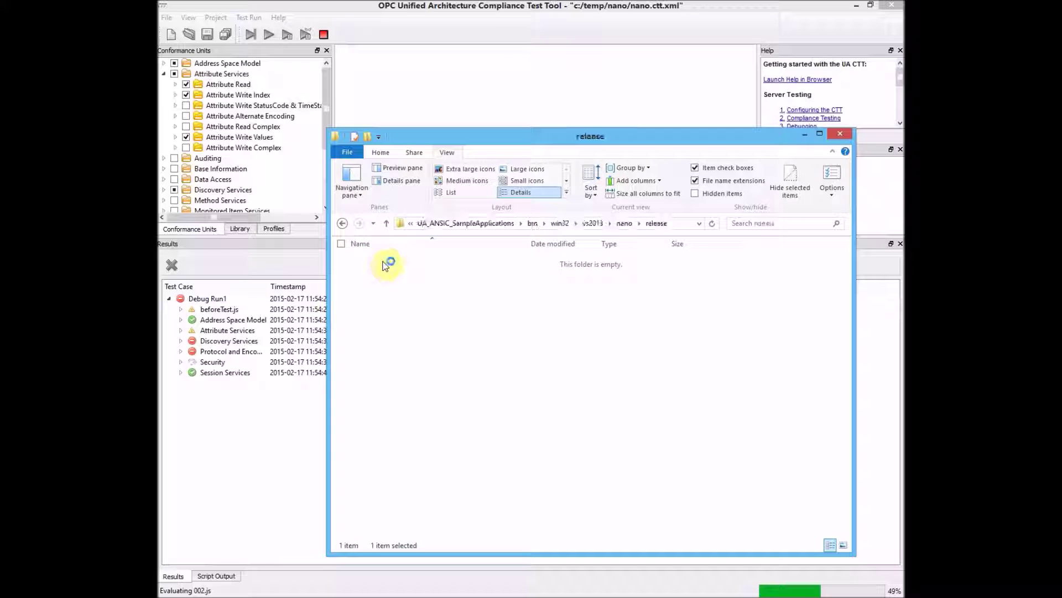
pyautogui.click(383, 263)
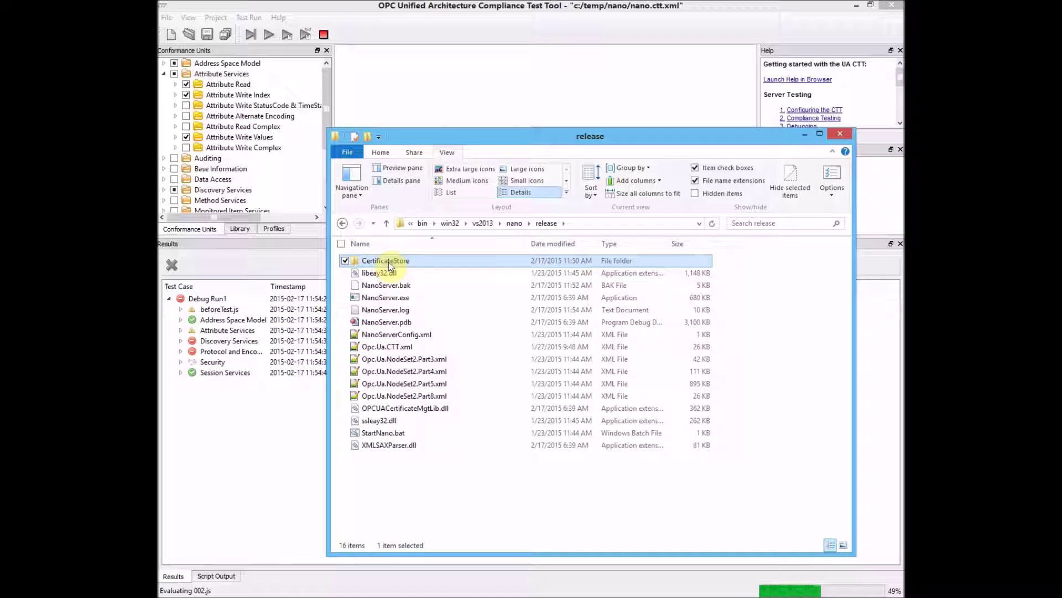
pyautogui.doubleClick(389, 264)
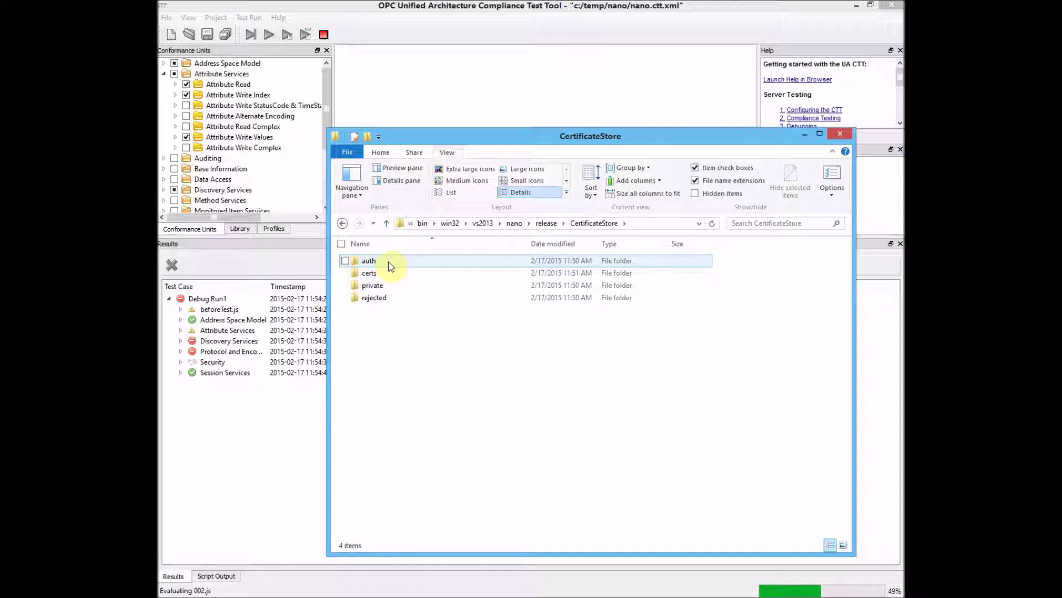
pyautogui.click(385, 275)
pyautogui.doubleClick(385, 275)
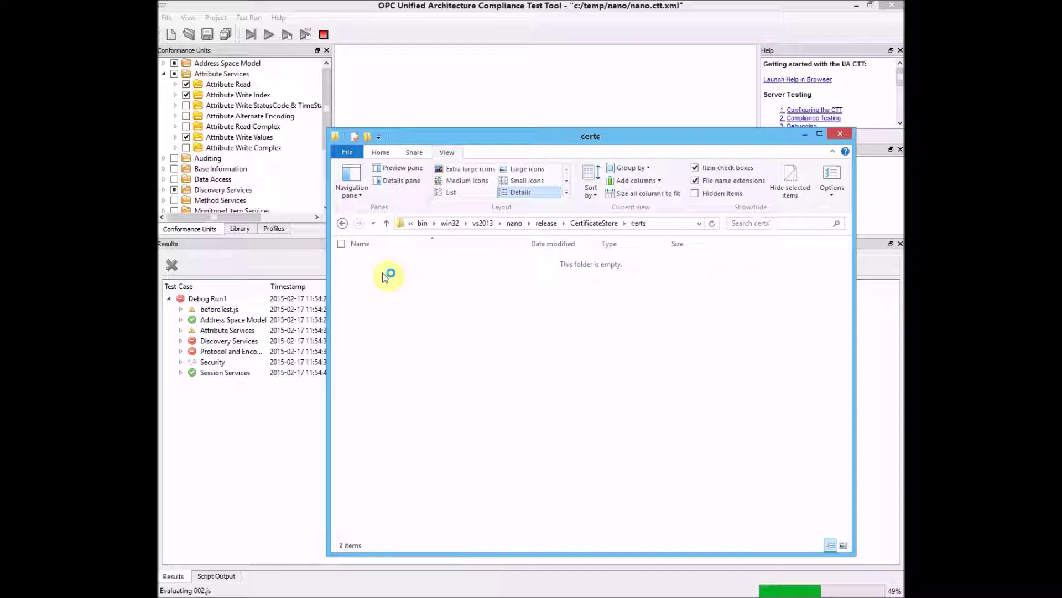
# - Paste the opcuactt.der certificate into the certs folder
pyautogui.click(441, 331)
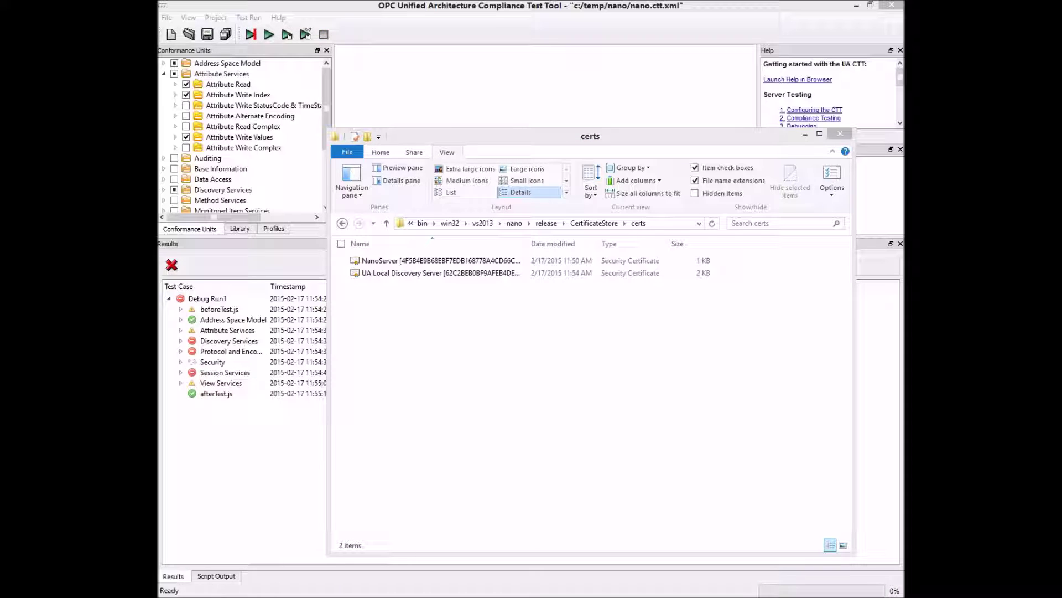
pyautogui.rightClick(494, 327)
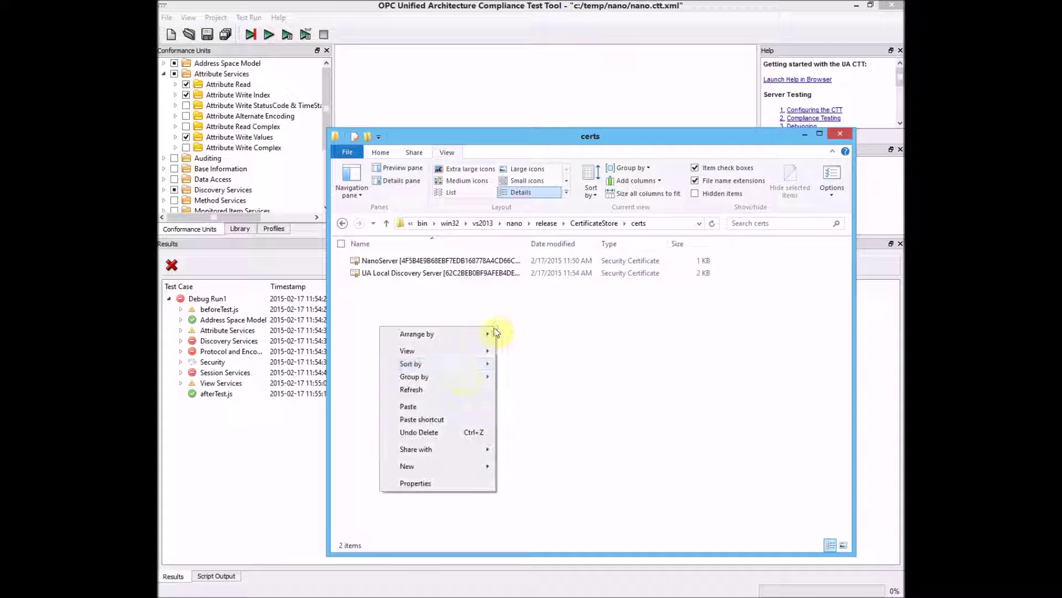
pyautogui.click(436, 407)
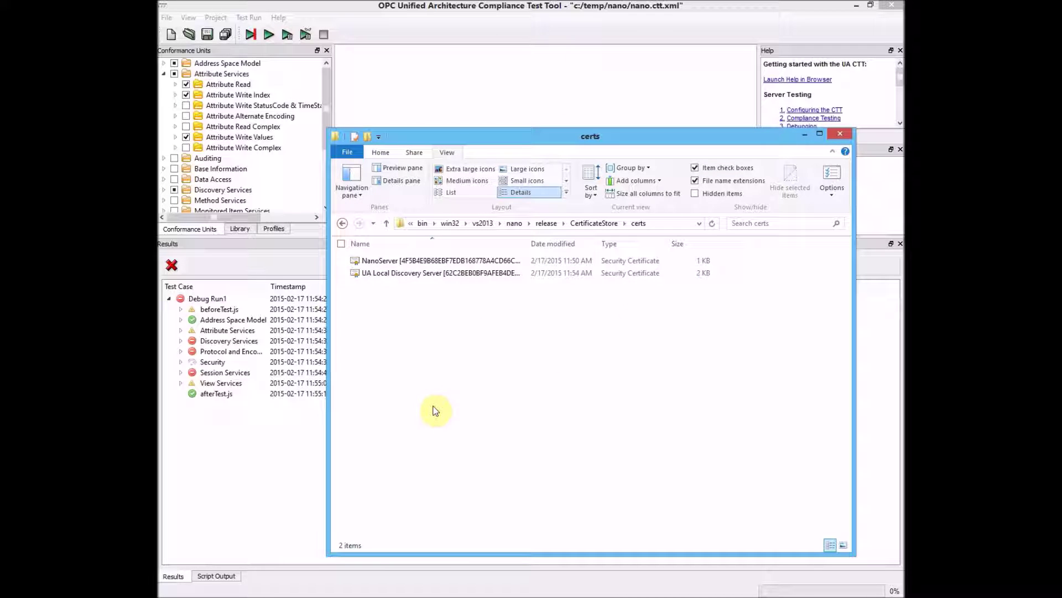
pyautogui.click(433, 409)
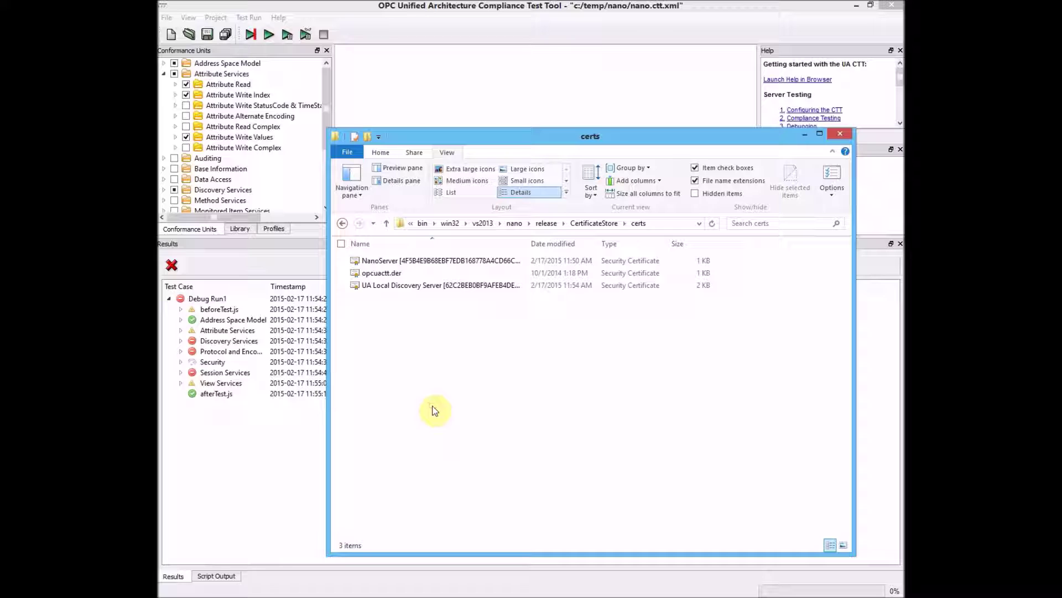
# - Run the compliance tests again and expand the Debug Run2 results
pyautogui.click(382, 99)
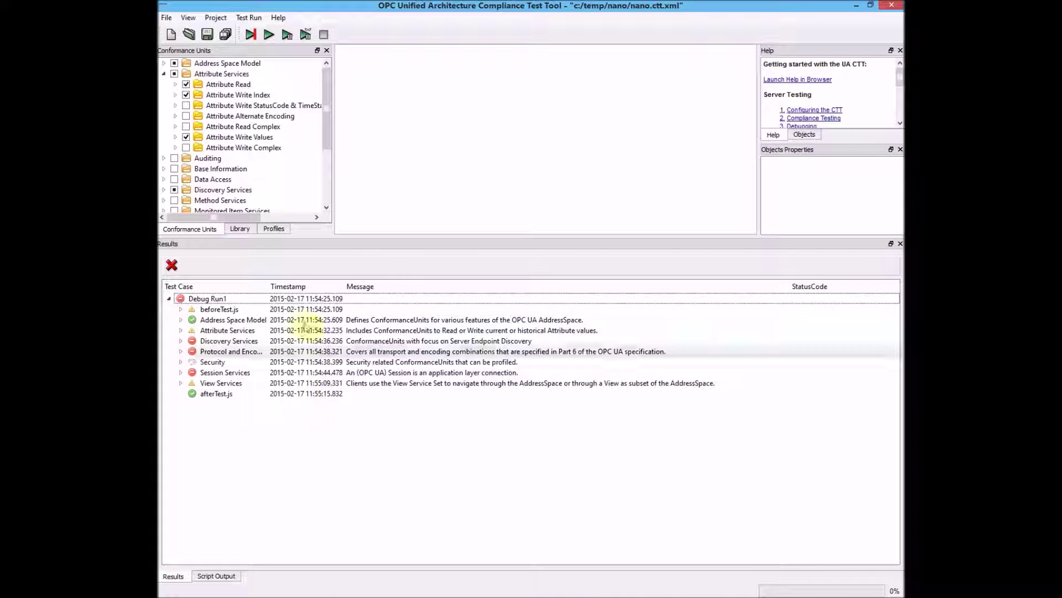
pyautogui.click(267, 38)
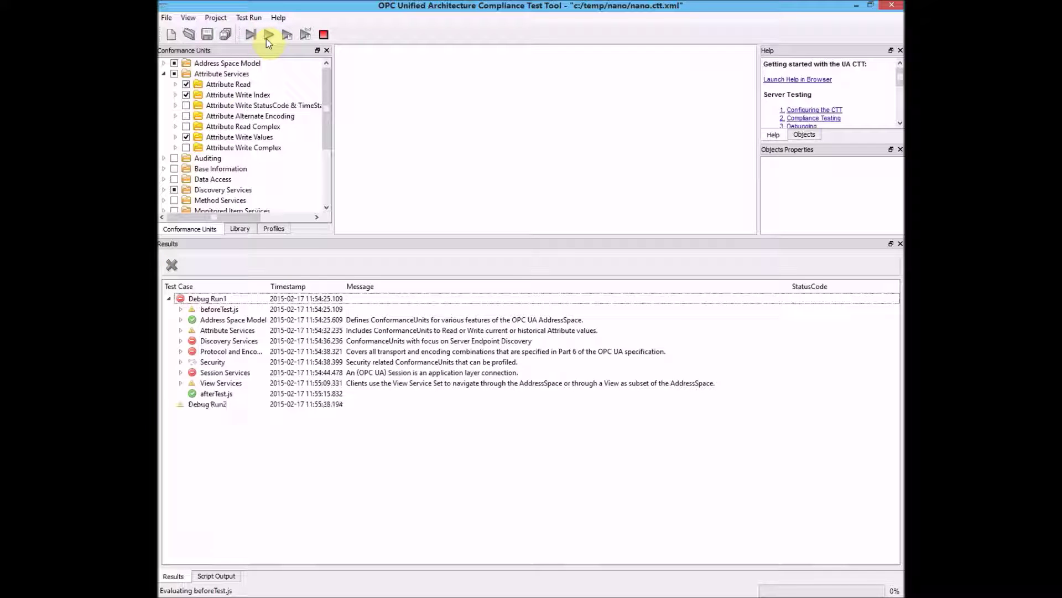
pyautogui.click(169, 405)
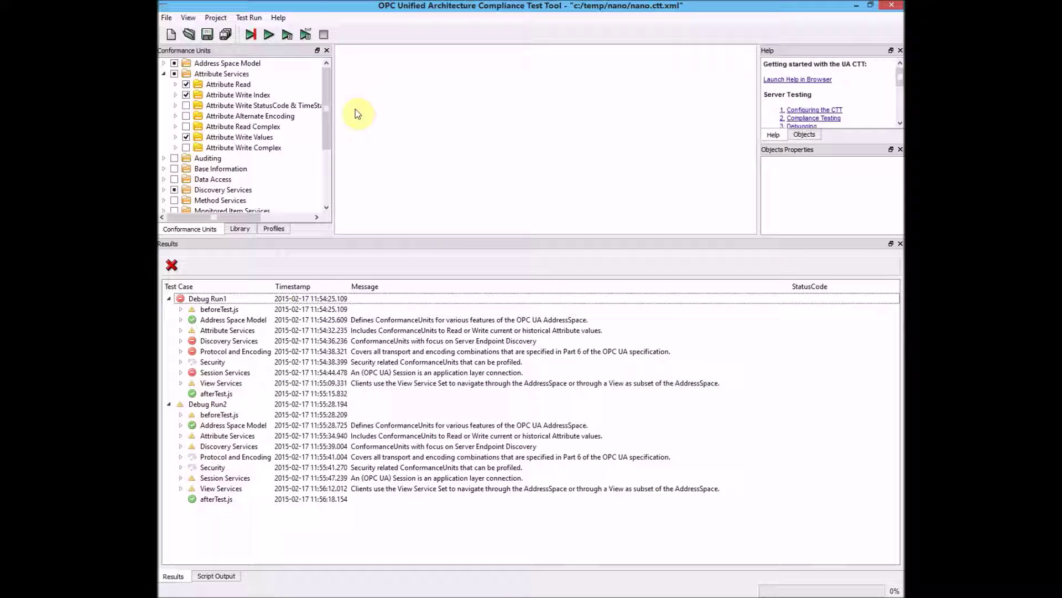
pyautogui.click(208, 18)
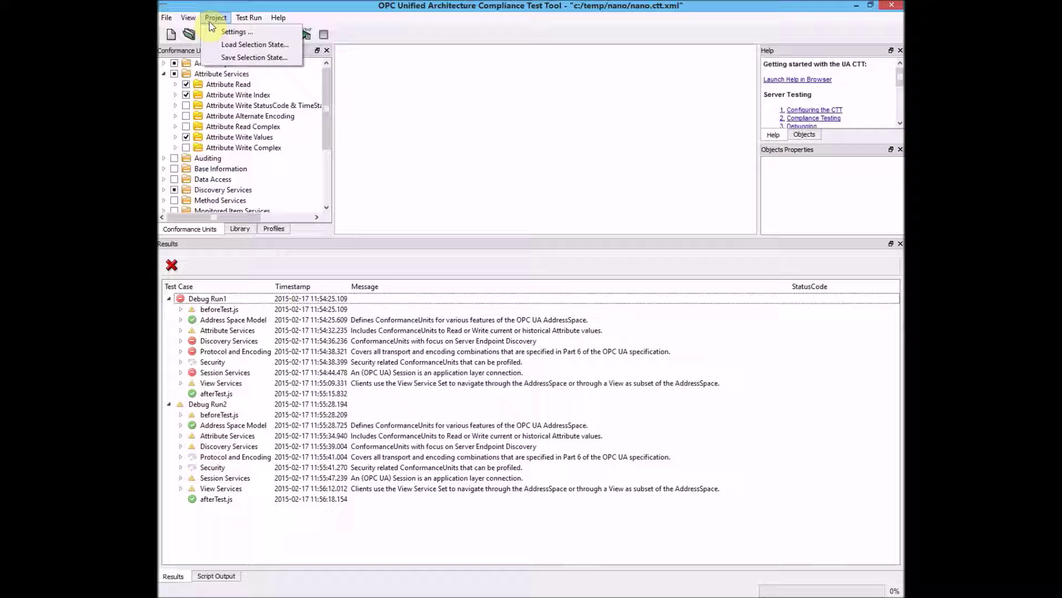
# - Open Settings on Server Test and check the opc.tcp://localhost:4845/NanoServer Server URL
pyautogui.click(222, 30)
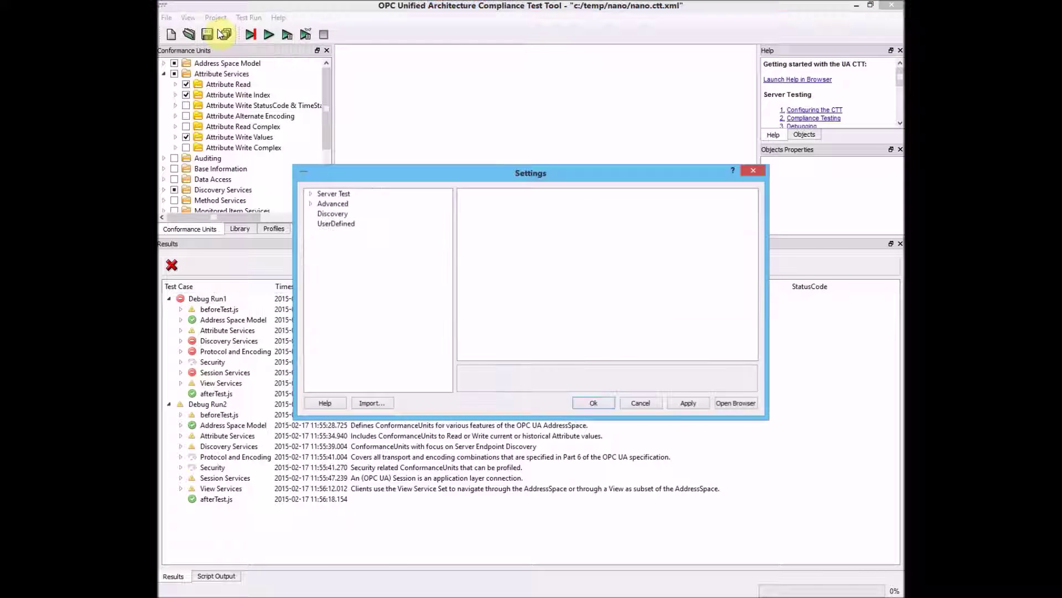
pyautogui.click(333, 193)
pyautogui.click(630, 198)
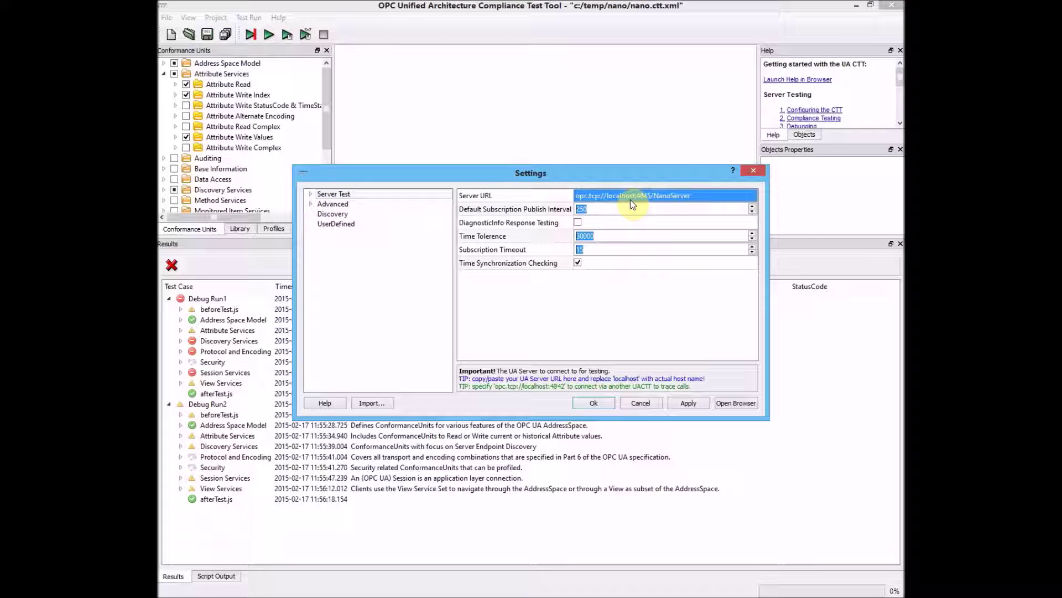